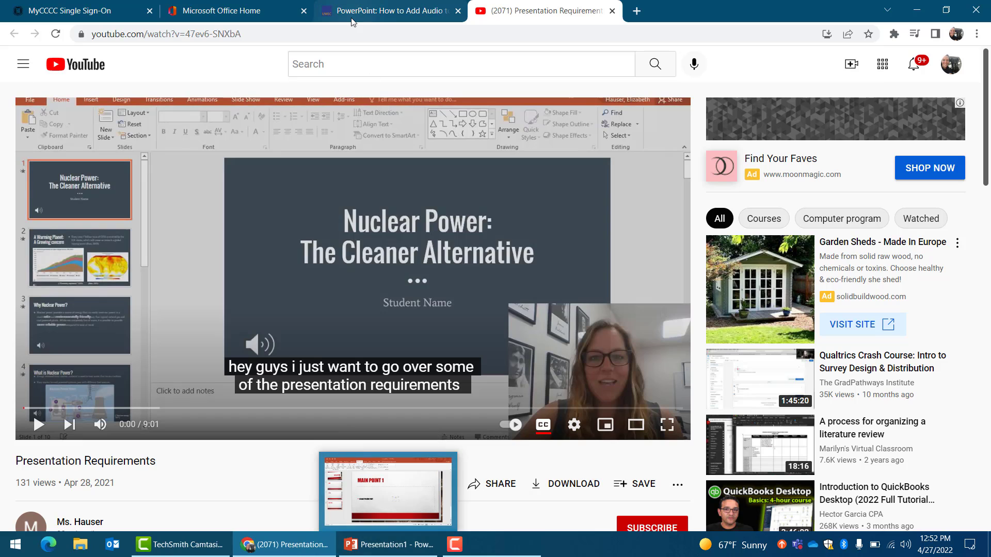
Switch to the article on adding audio to PowerPoint and read the Windows 10 instructions for recording slide narration, steps 1 to 7
{"action": "left_click", "coordinate": [360, 17]}
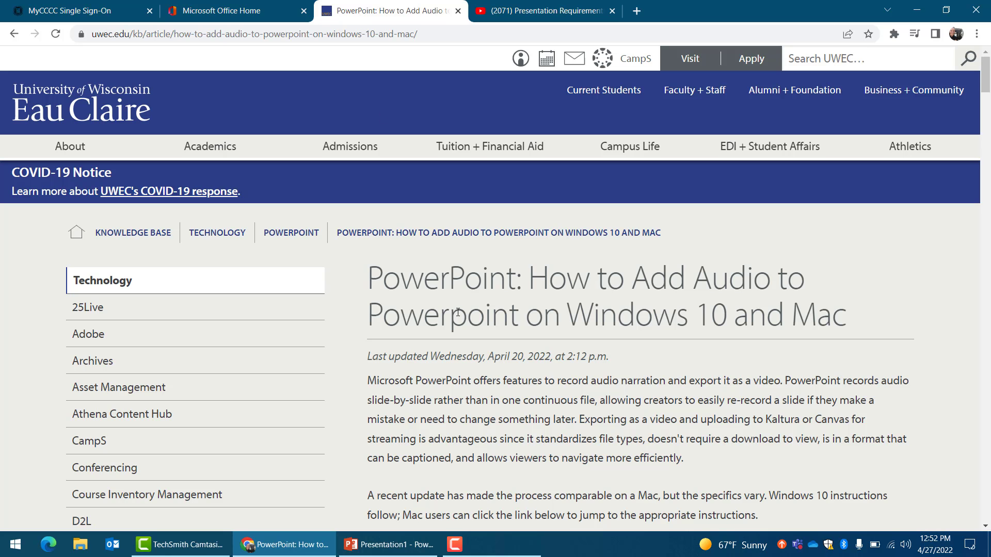
{"action": "scroll", "coordinate": [487, 325], "scroll_direction": "down", "scroll_amount": 10}
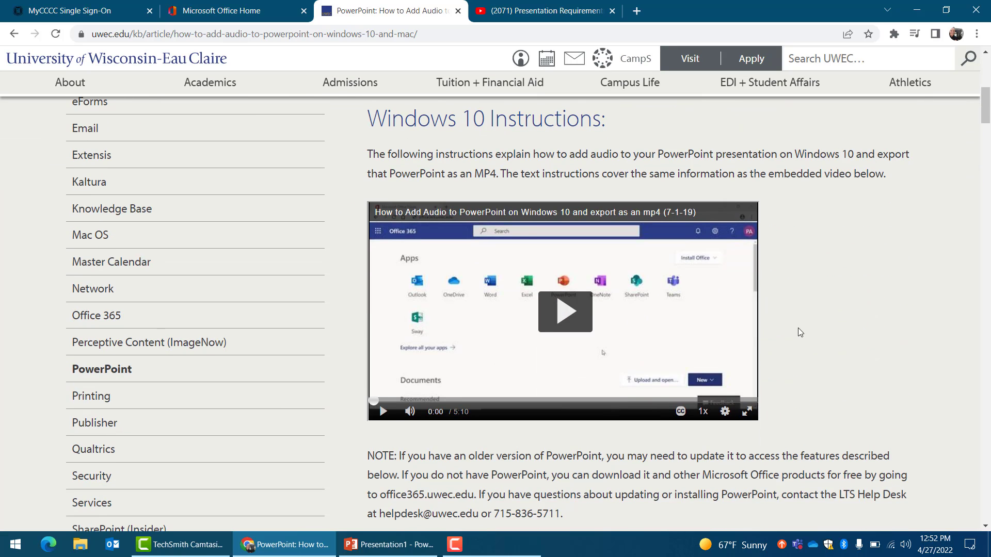
{"action": "scroll", "coordinate": [799, 331], "scroll_direction": "down", "scroll_amount": 6}
{"action": "scroll", "coordinate": [799, 330], "scroll_direction": "down", "scroll_amount": 4}
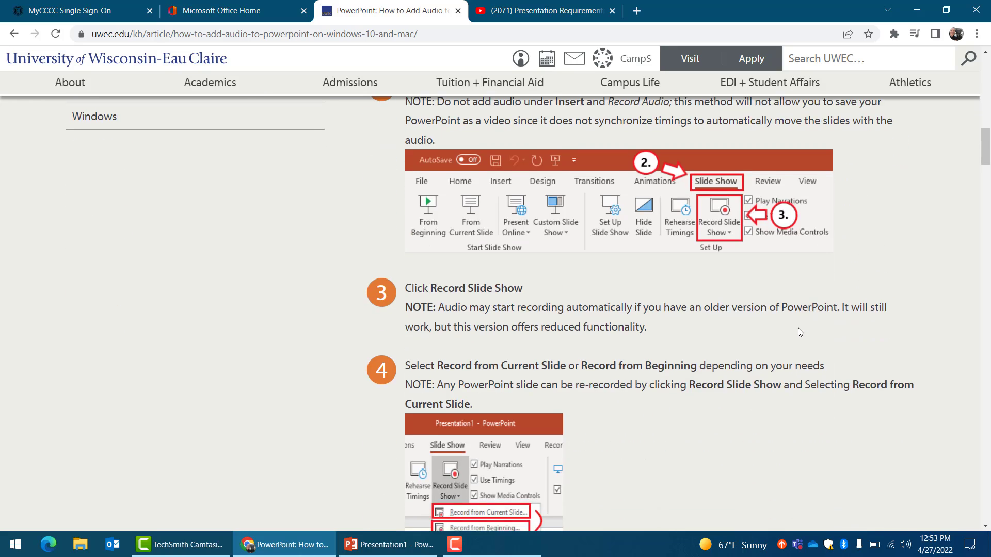
{"action": "scroll", "coordinate": [798, 327], "scroll_direction": "up", "scroll_amount": 2}
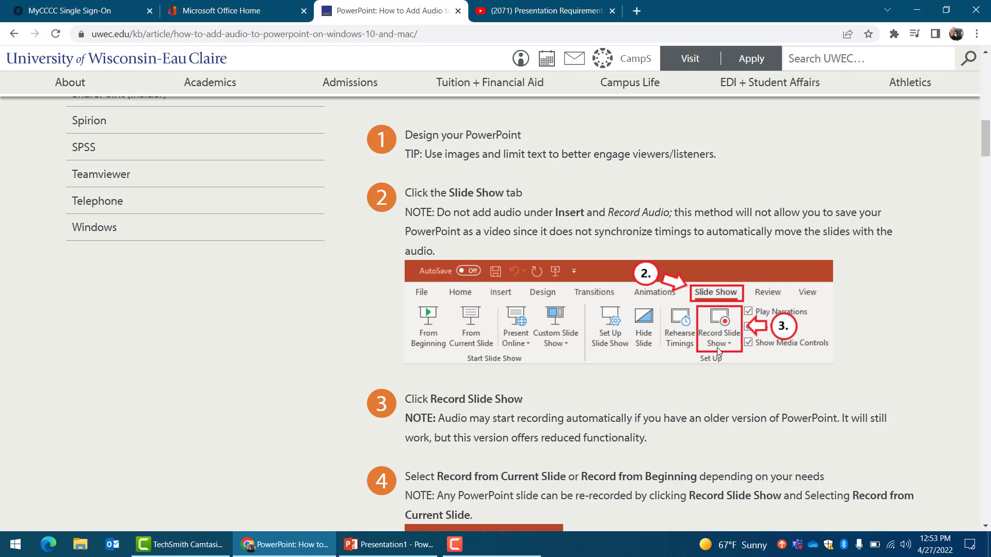
{"action": "scroll", "coordinate": [656, 401], "scroll_direction": "down", "scroll_amount": 3}
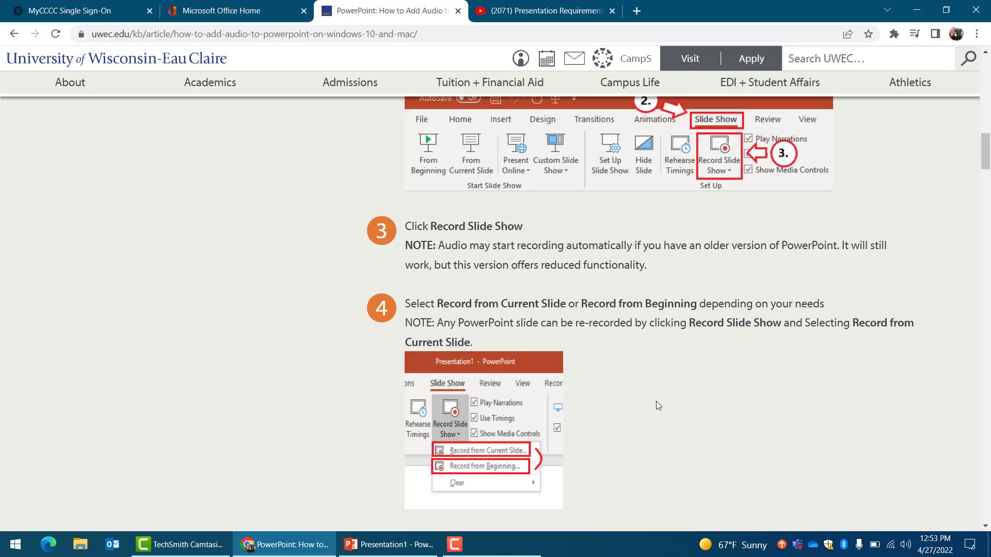
{"action": "scroll", "coordinate": [655, 401], "scroll_direction": "down", "scroll_amount": 1}
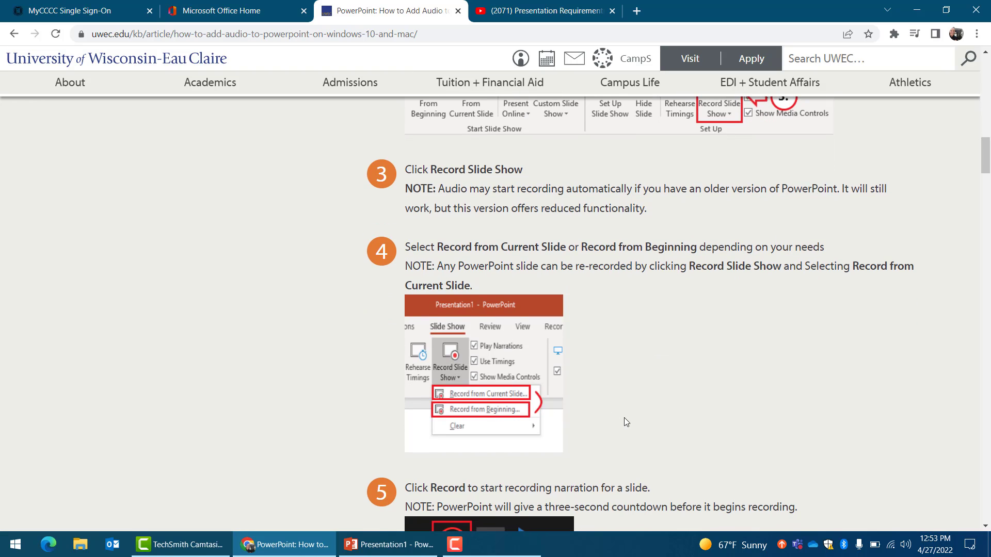
{"action": "scroll", "coordinate": [625, 419], "scroll_direction": "down", "scroll_amount": 4}
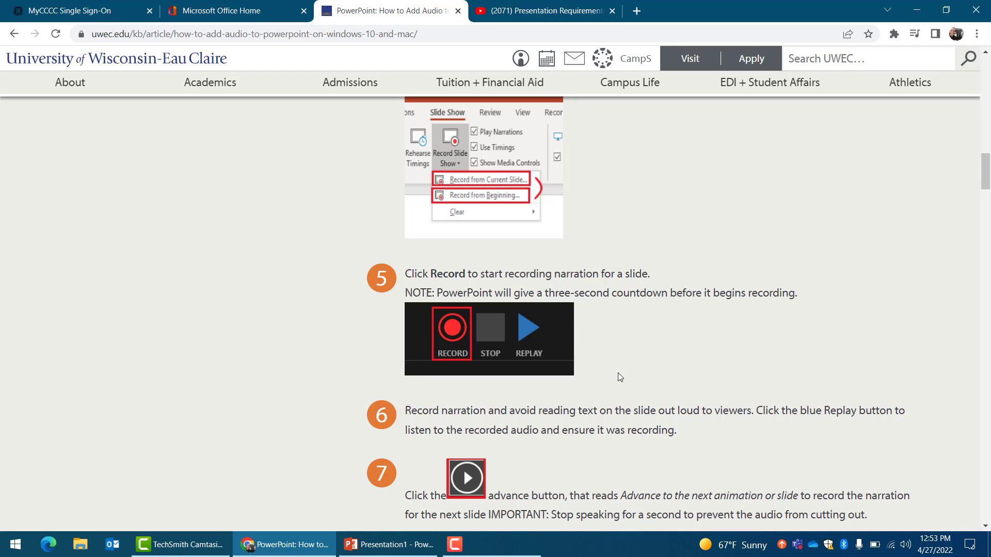
{"action": "scroll", "coordinate": [619, 376], "scroll_direction": "down", "scroll_amount": 2}
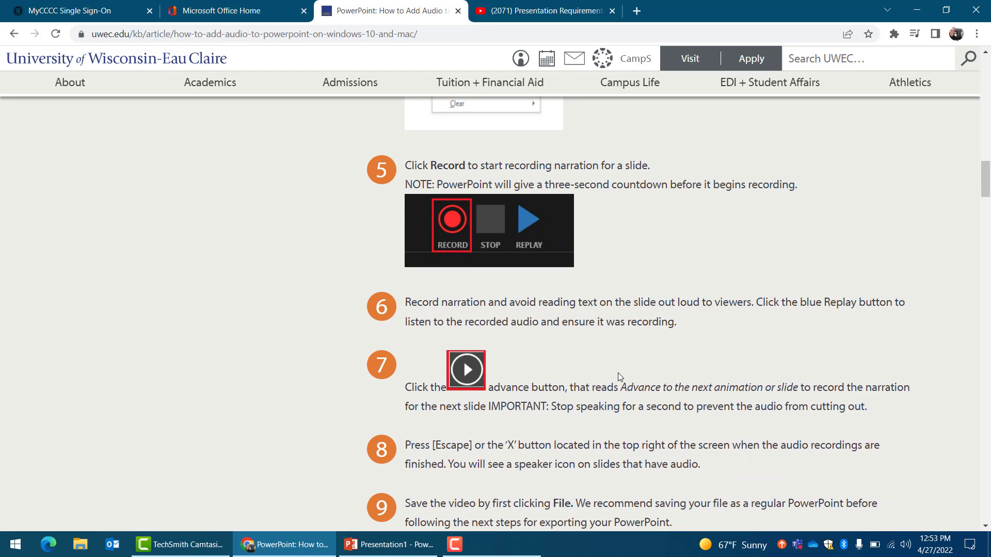
{"action": "scroll", "coordinate": [618, 373], "scroll_direction": "down", "scroll_amount": 1}
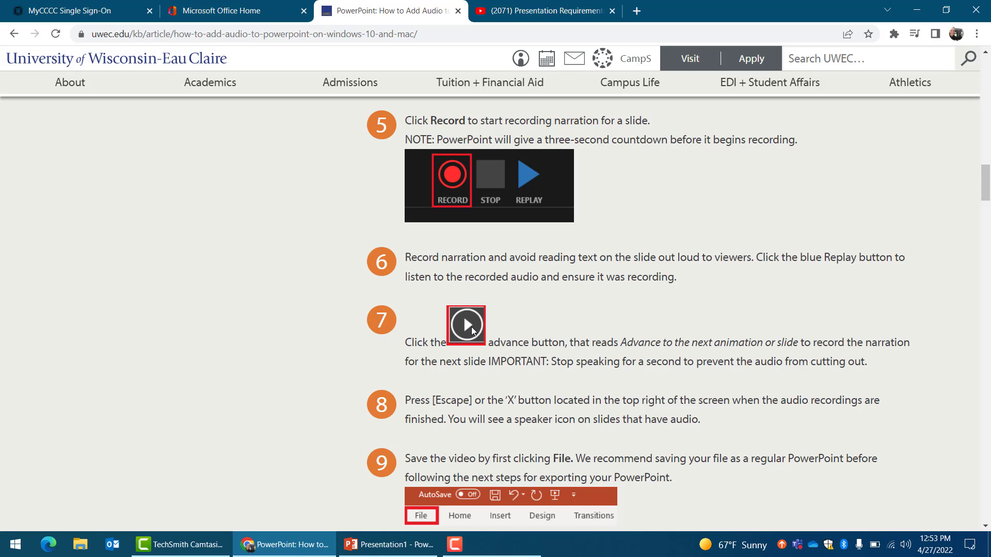
{"action": "scroll", "coordinate": [616, 297], "scroll_direction": "up", "scroll_amount": 3}
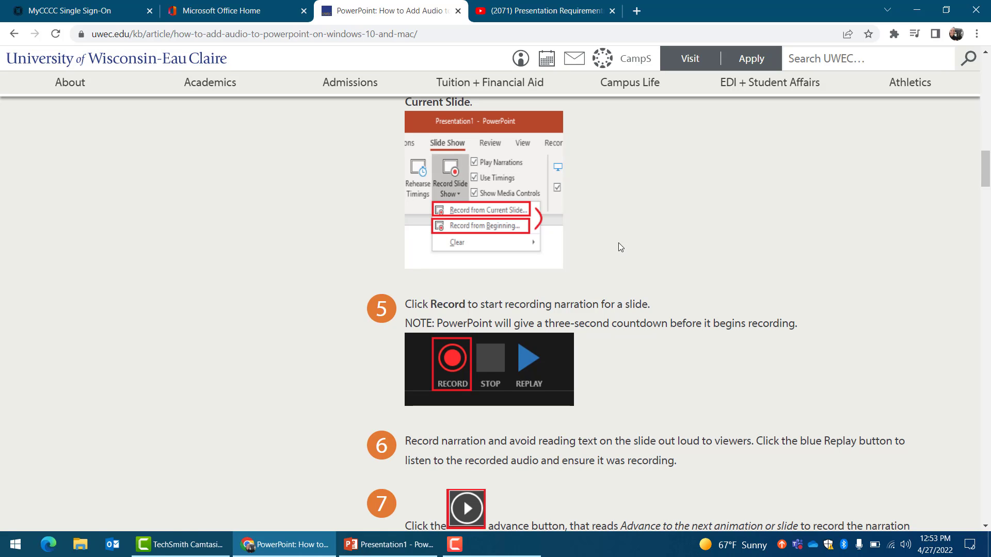
{"action": "scroll", "coordinate": [611, 264], "scroll_direction": "down", "scroll_amount": 2}
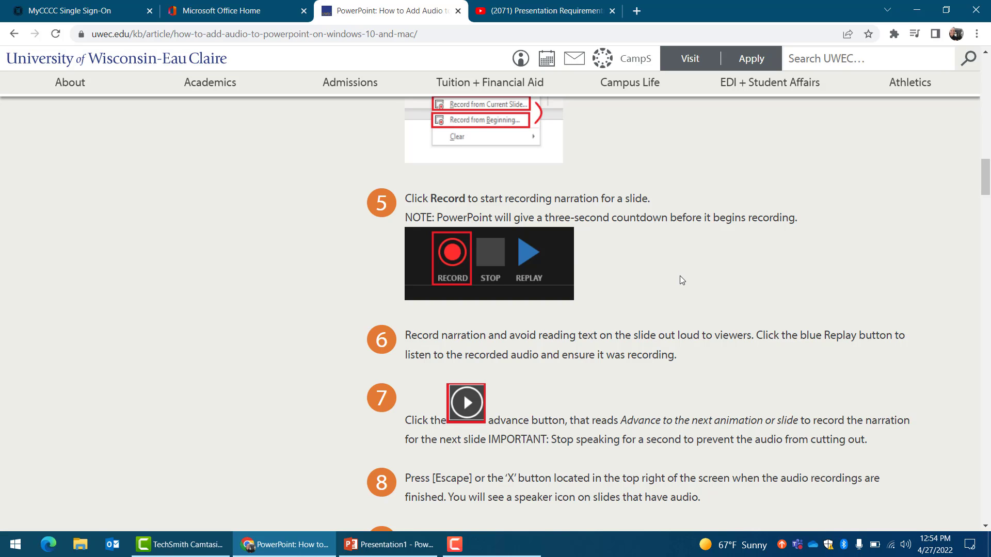
Read the article's remaining instructions on ending the recording, saving the presentation and exporting it as a video, steps 8 to 14
{"action": "scroll", "coordinate": [680, 276], "scroll_direction": "down", "scroll_amount": 3}
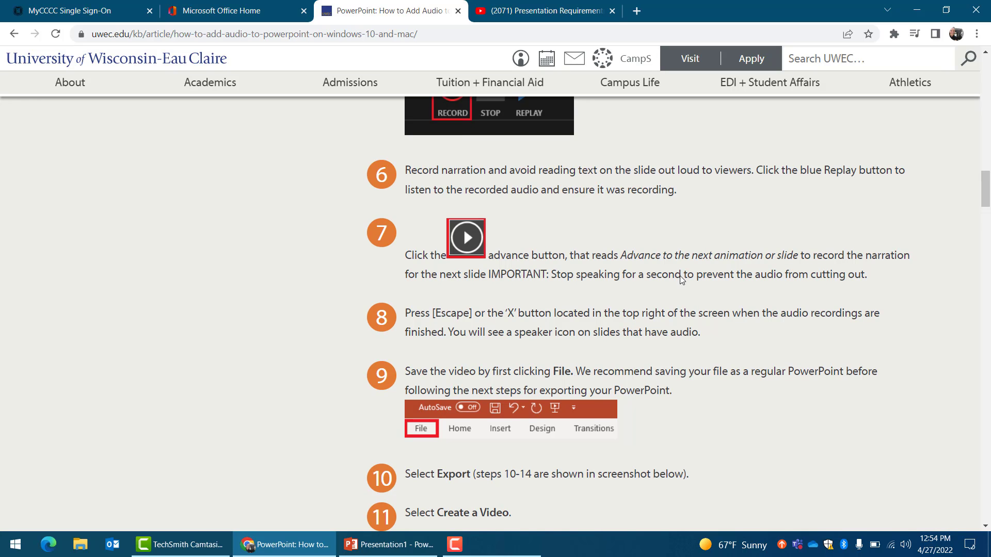
{"action": "scroll", "coordinate": [679, 275], "scroll_direction": "down", "scroll_amount": 1}
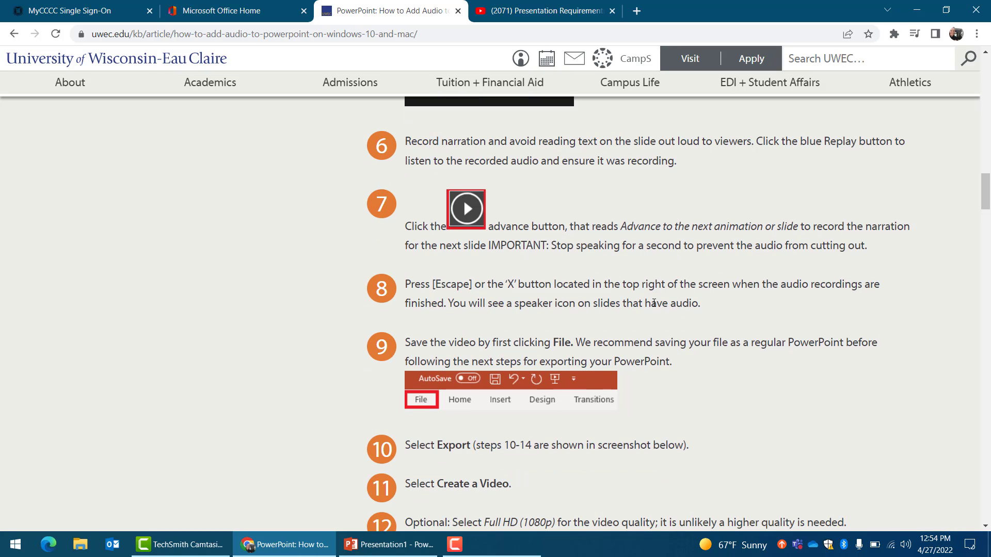
{"action": "scroll", "coordinate": [654, 303], "scroll_direction": "down", "scroll_amount": 2}
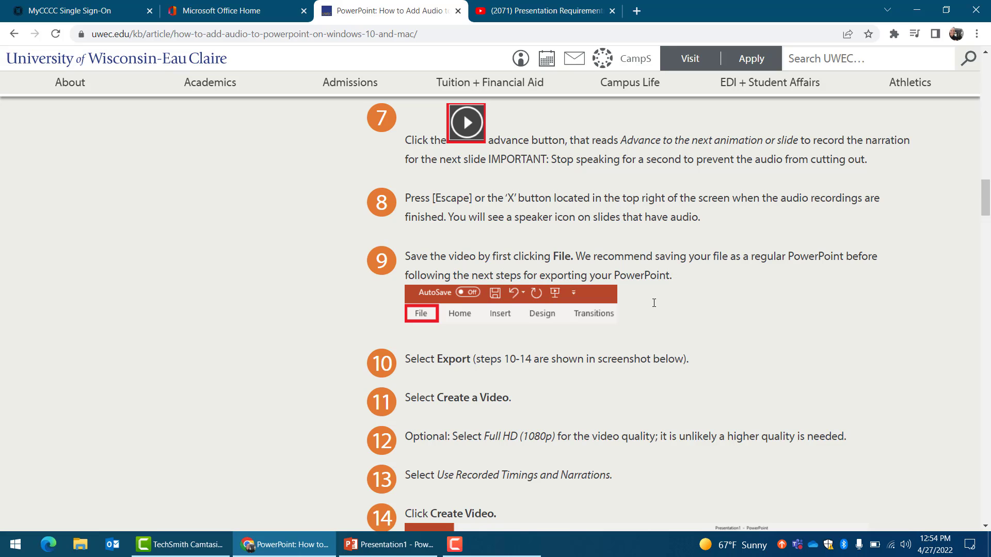
{"action": "scroll", "coordinate": [654, 303], "scroll_direction": "down", "scroll_amount": 1}
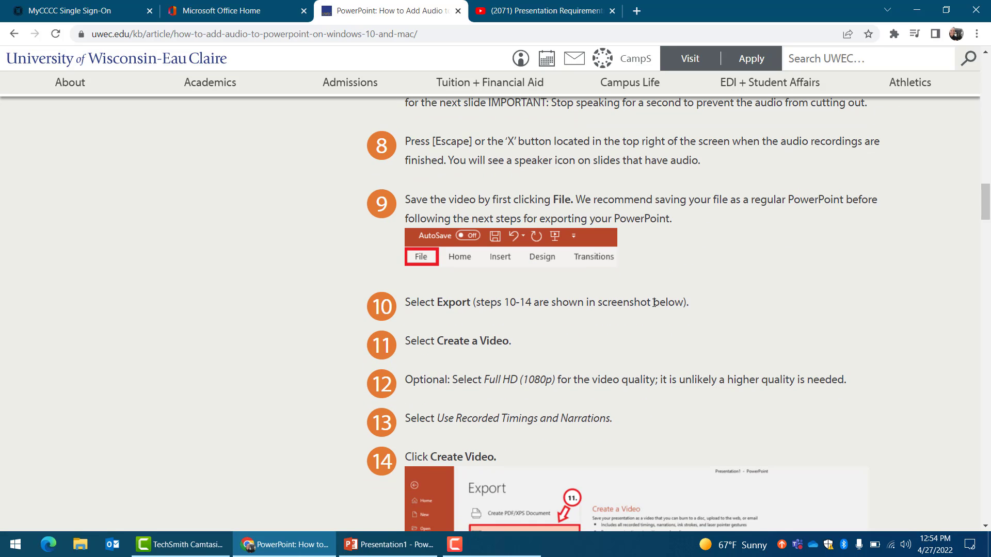
{"action": "scroll", "coordinate": [654, 303], "scroll_direction": "down", "scroll_amount": 1}
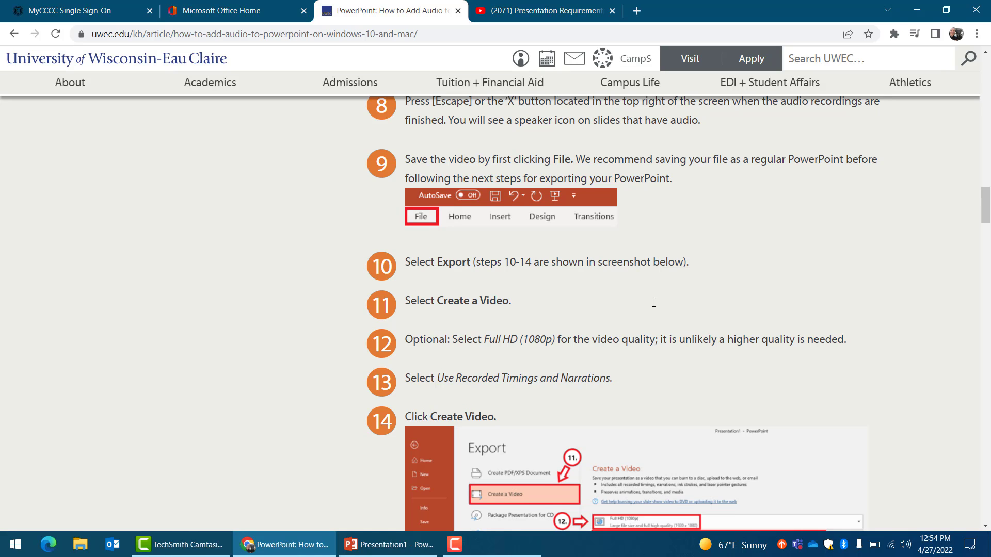
{"action": "scroll", "coordinate": [654, 303], "scroll_direction": "down", "scroll_amount": 2}
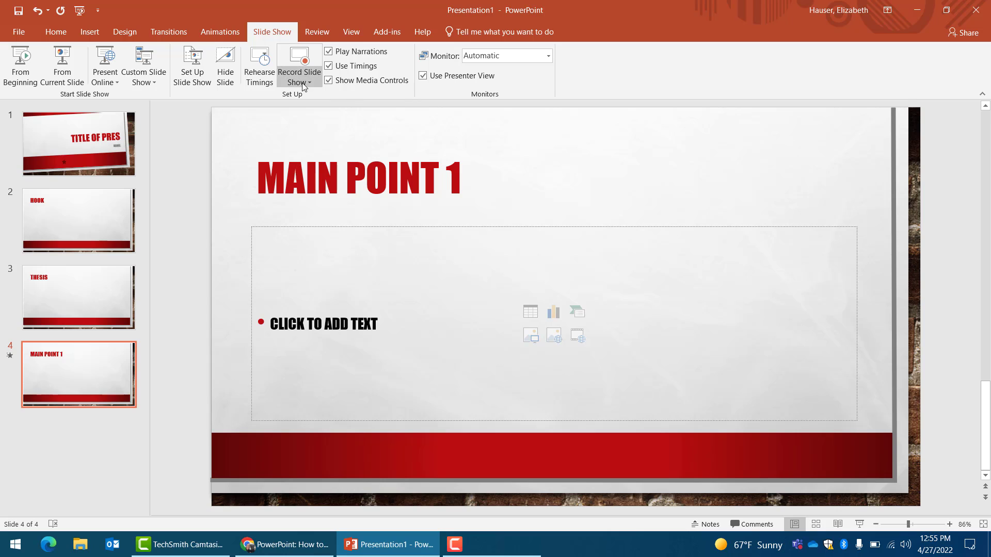
Record the slide show from the beginning with webcam narration on the title and Hook slides, and return to the editing view
{"action": "left_click", "coordinate": [303, 86]}
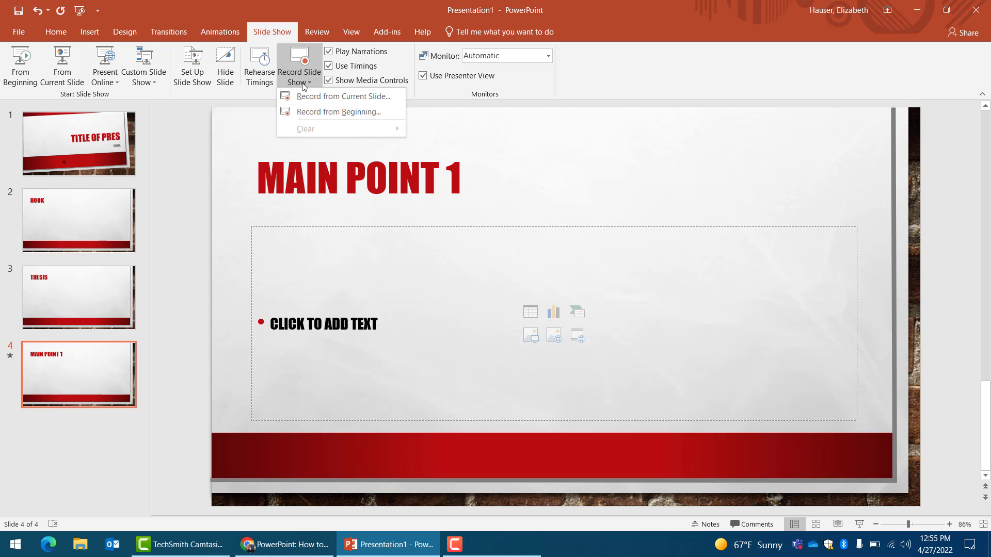
{"action": "left_click", "coordinate": [316, 111]}
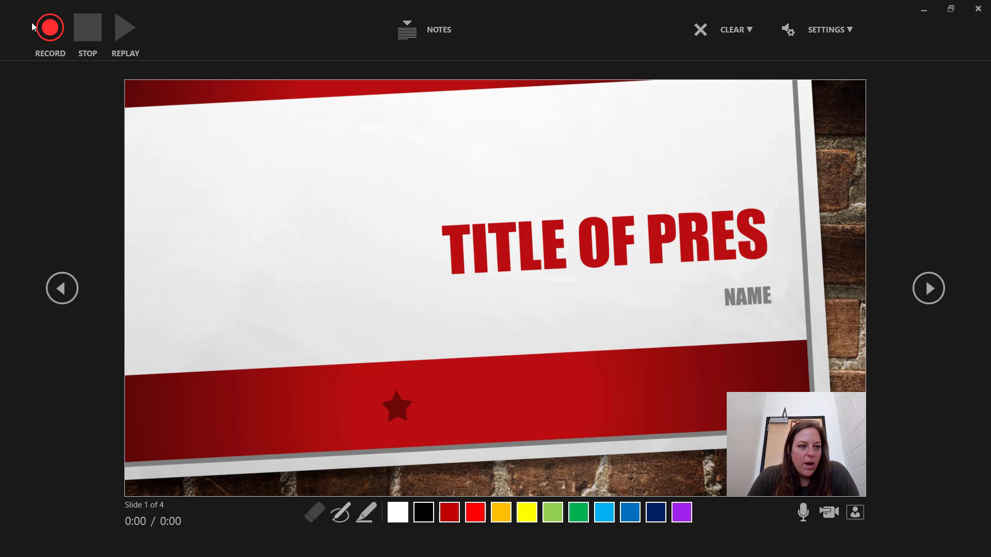
{"action": "left_click", "coordinate": [50, 28]}
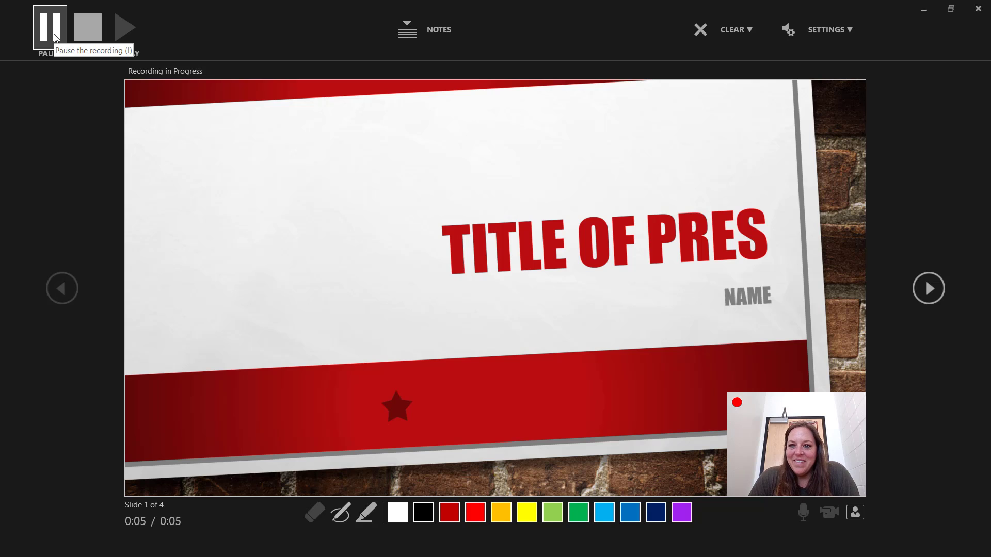
{"action": "left_click", "coordinate": [929, 288]}
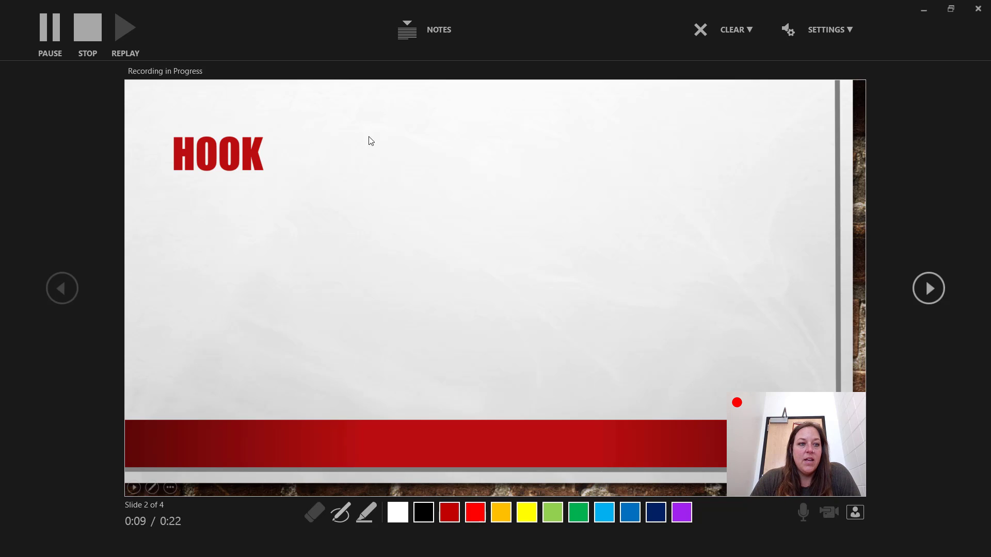
{"action": "left_click", "coordinate": [81, 33]}
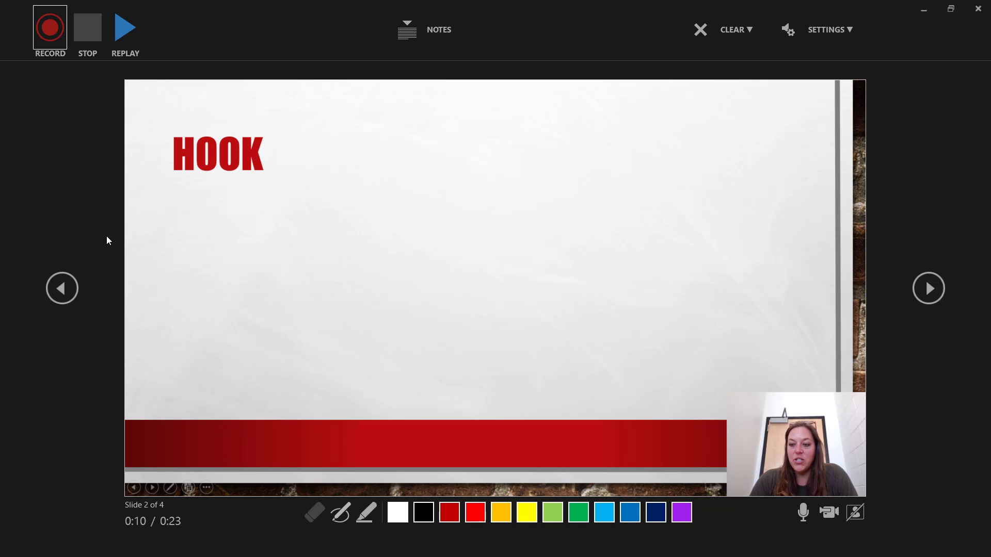
{"action": "key", "text": "Escape"}
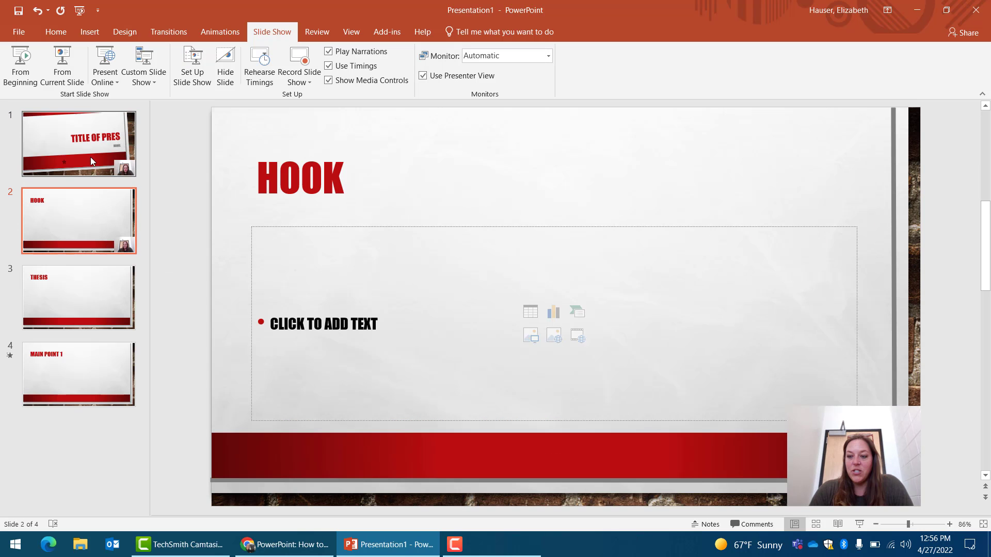
Look through the slides for recorded narration and start playing the slide show from the beginning
{"action": "left_click", "coordinate": [65, 143]}
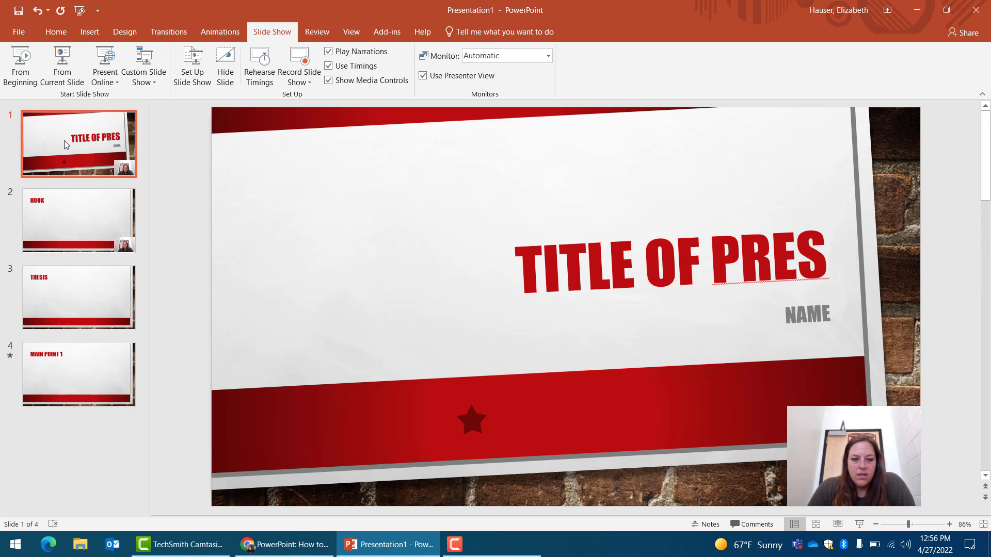
{"action": "key", "text": "Down"}
{"action": "key", "text": "Down"}
{"action": "key", "text": "Down"}
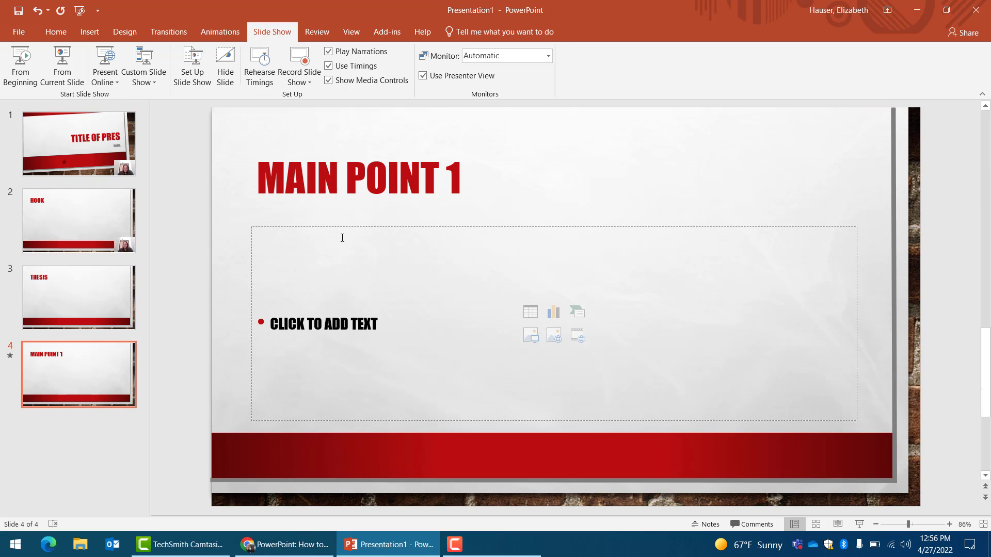
{"action": "key", "text": "Home"}
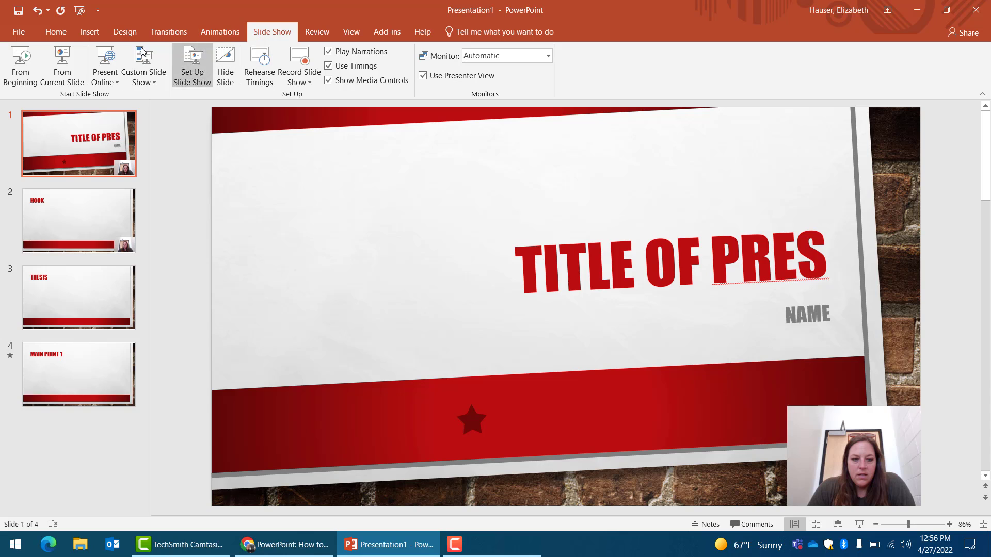
{"action": "left_click", "coordinate": [29, 70]}
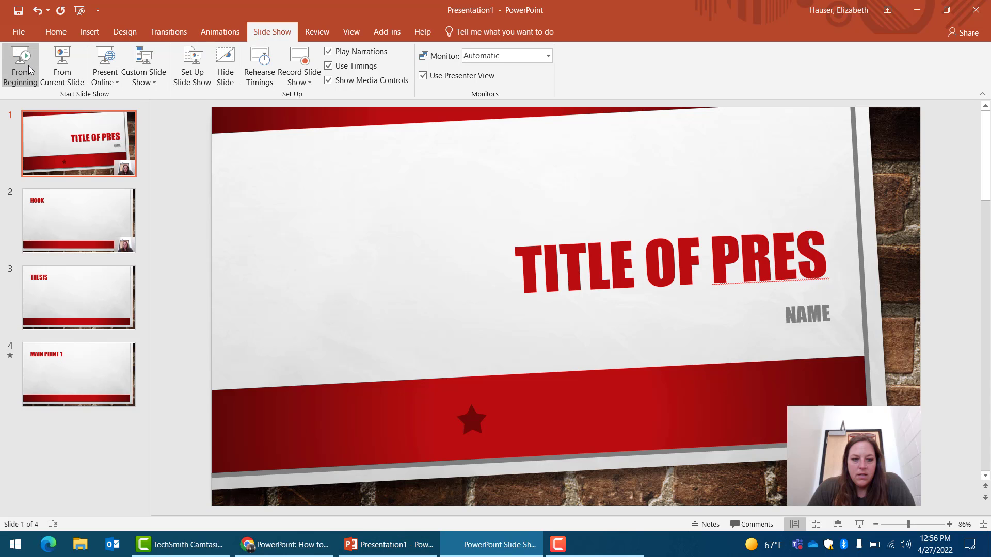